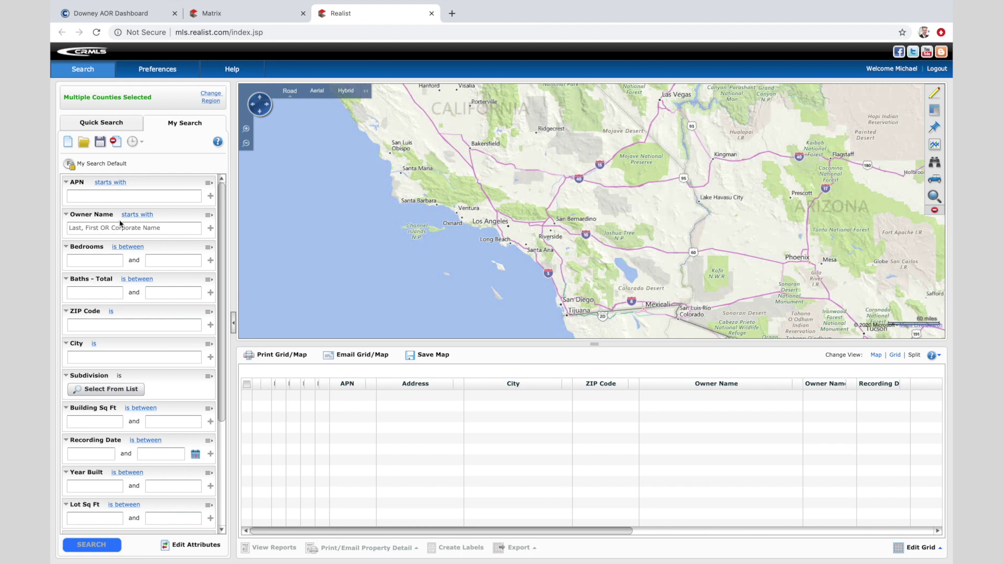
Search Realist's Quick Search for the subject home's address in Downey and open its report
click(102, 125)
click(105, 178)
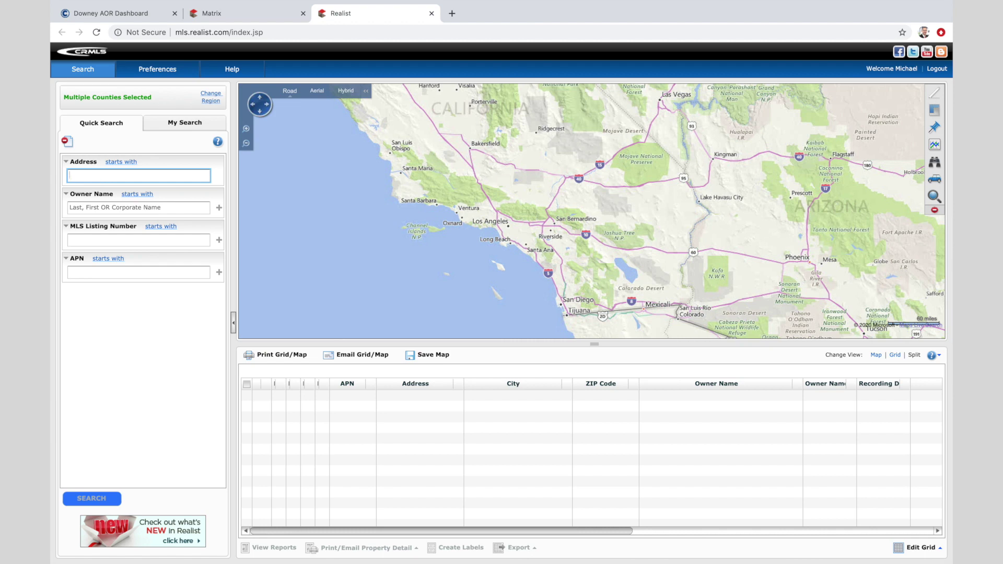
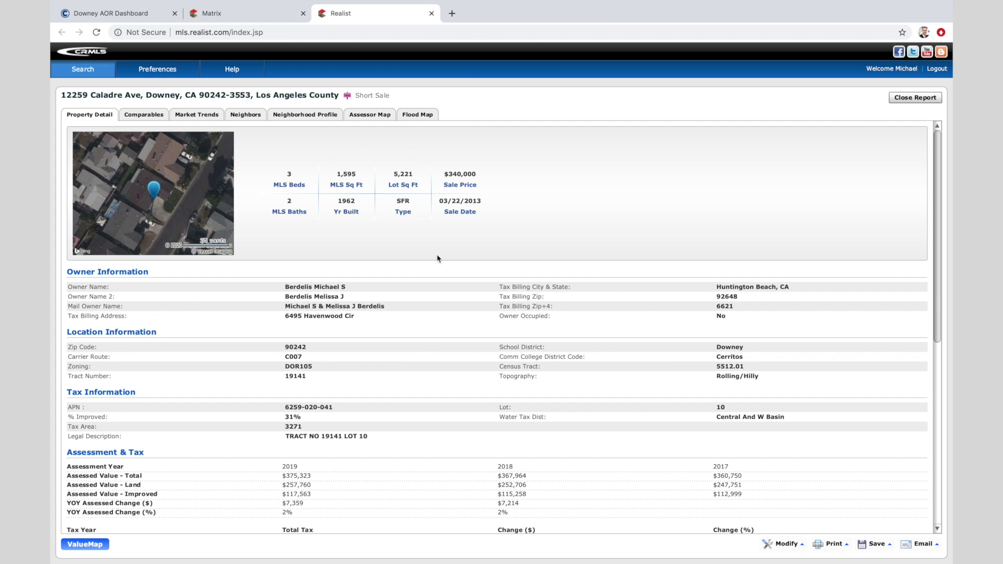
Review the subject's characteristics, sales, tax history and $606,800 RealAVM, then return to Matrix
scroll(433, 331, down, 1)
scroll(433, 332, down, 10)
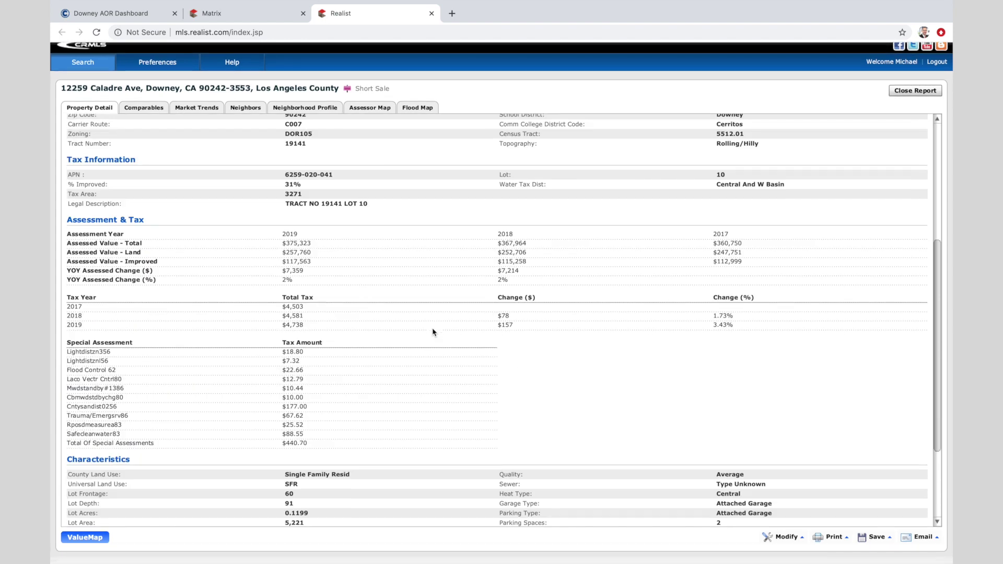
scroll(432, 328, down, 10)
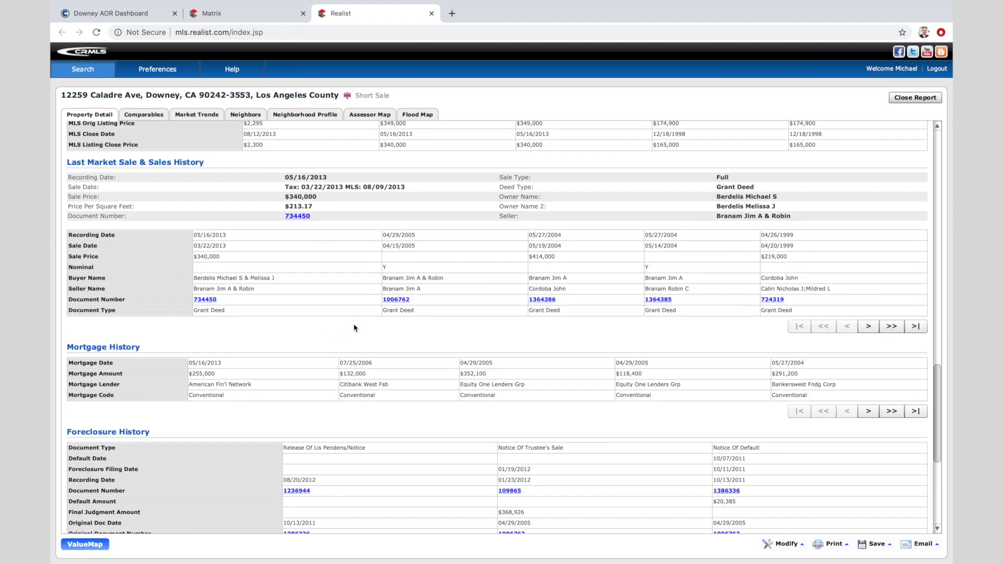
scroll(354, 328, down, 5)
scroll(354, 328, up, 10)
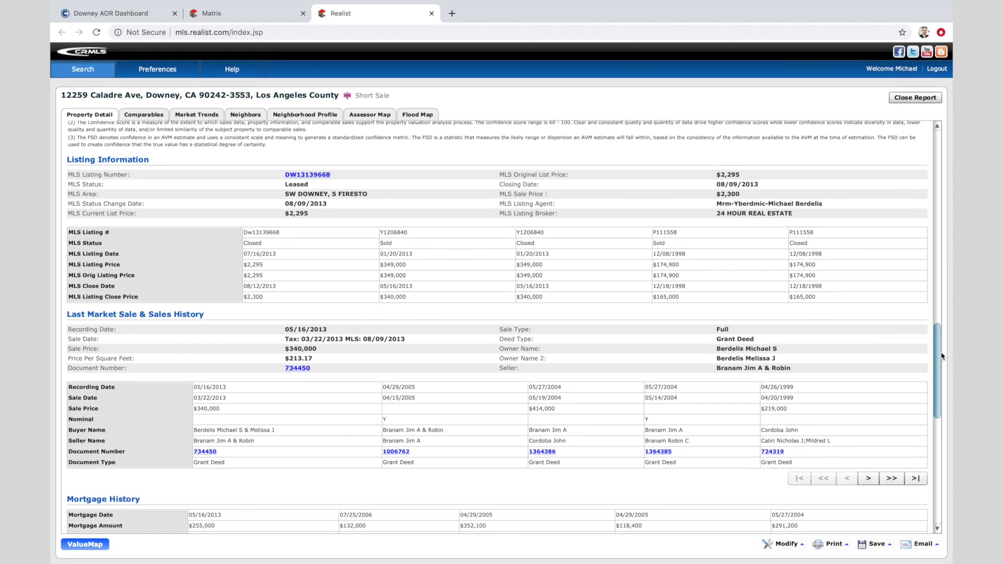
drag(941, 355, 940, 281)
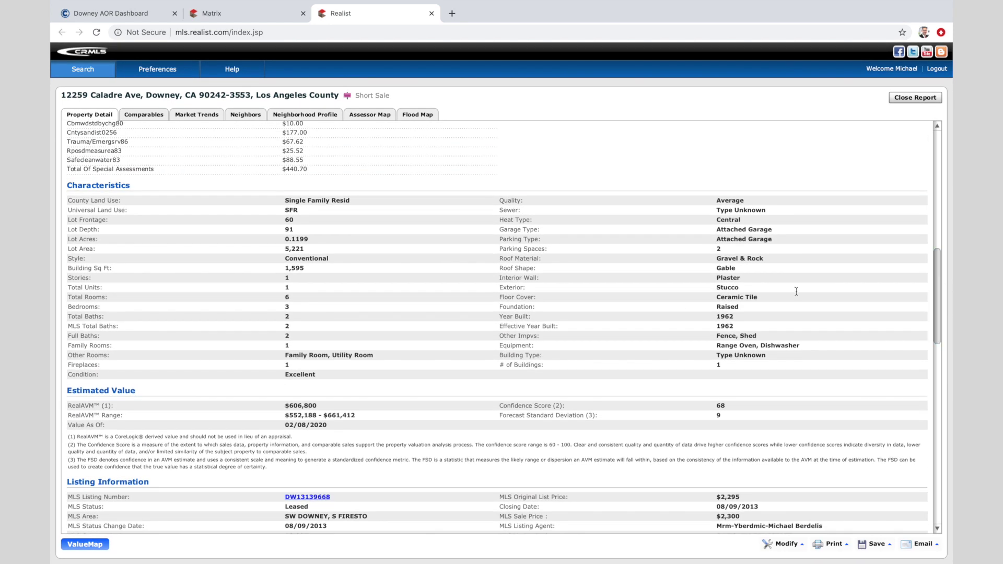
mouse_move(382, 306)
click(254, 15)
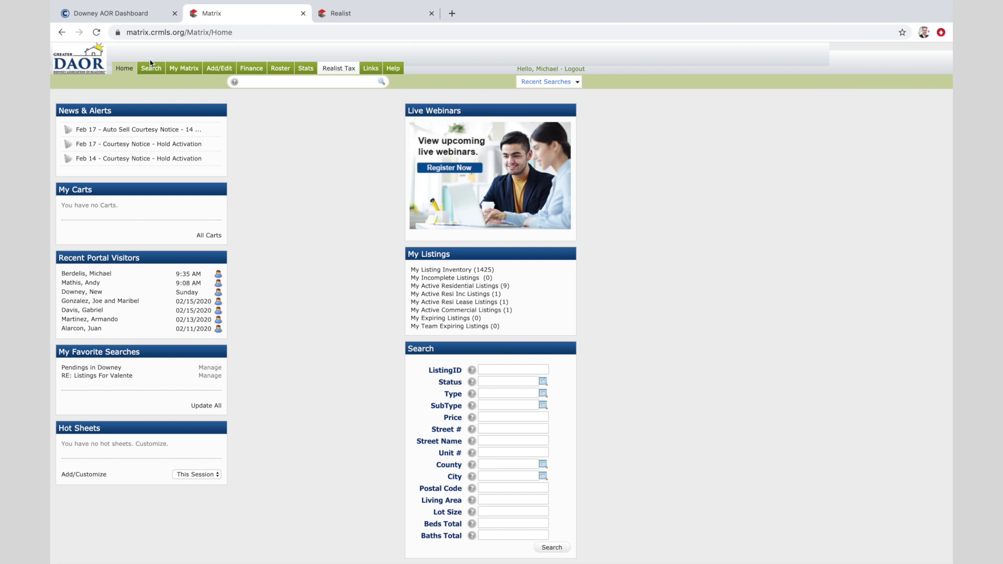
Start a Residential Detail search for Active, Act Under Contract, Pending and Closed Single Family Residences
mouse_move(151, 69)
mouse_move(194, 84)
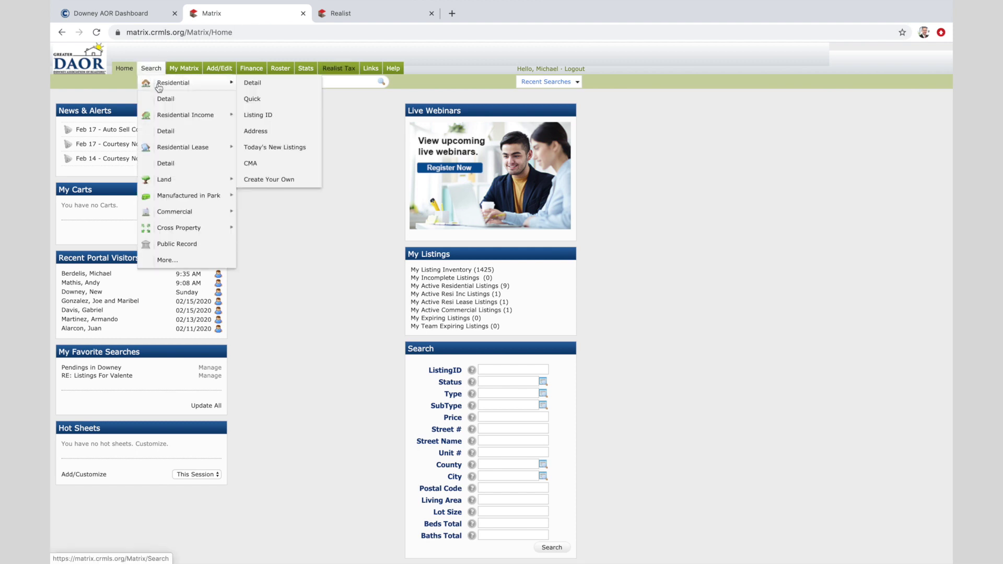
click(258, 84)
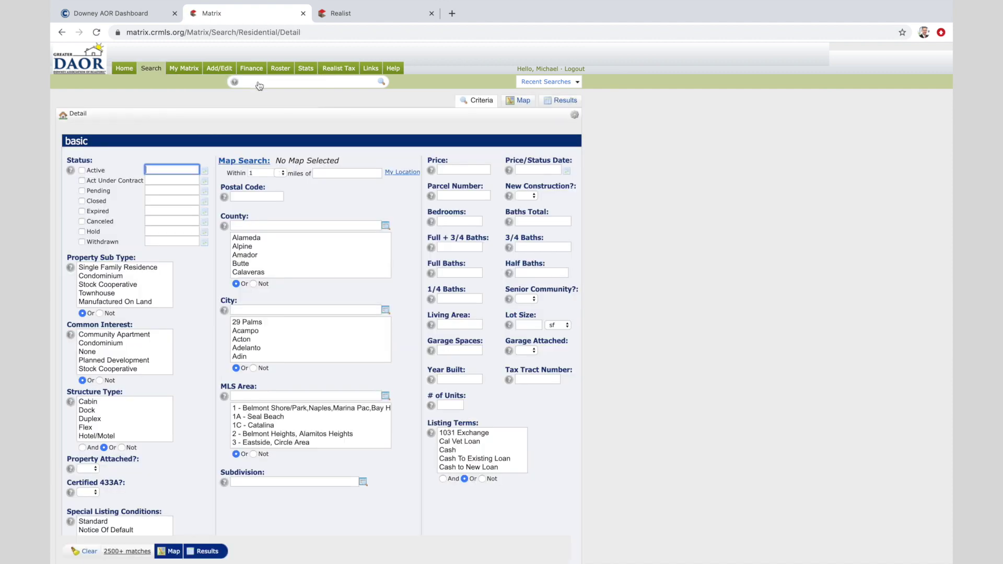
click(83, 201)
click(82, 171)
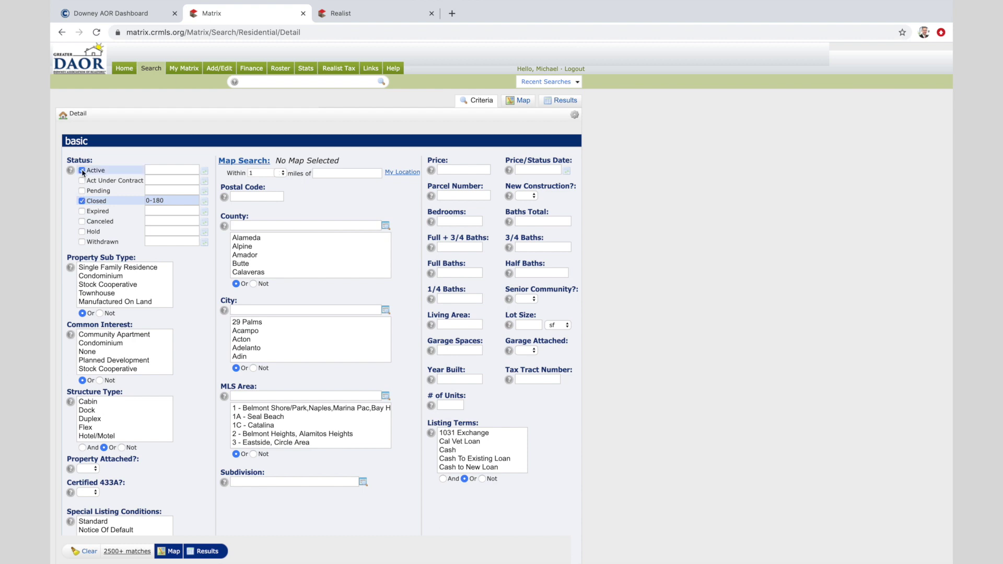
click(82, 181)
click(82, 191)
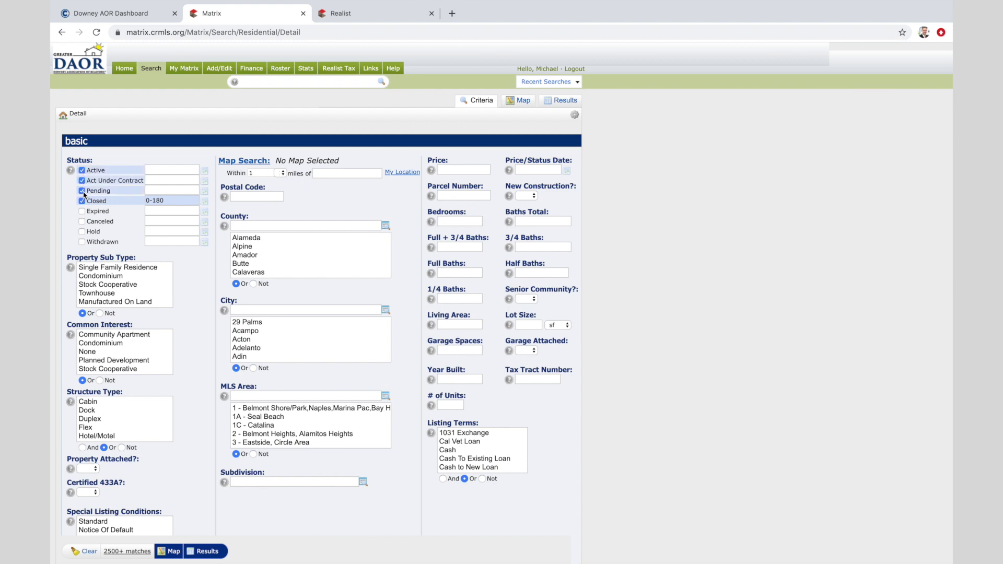
click(103, 269)
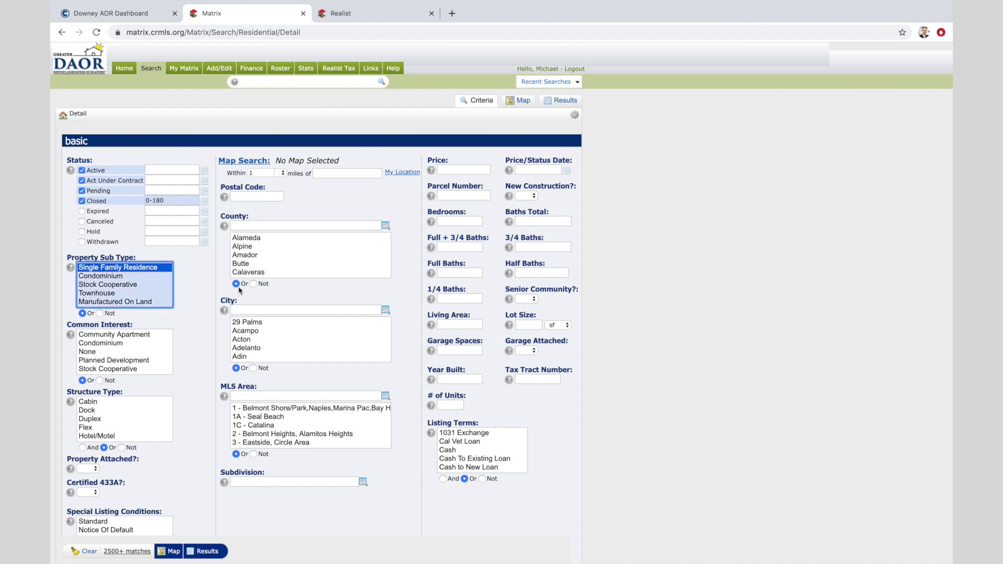
Limit the search to Downey within 1 mile of the subject property's address
click(251, 310)
text(downey)
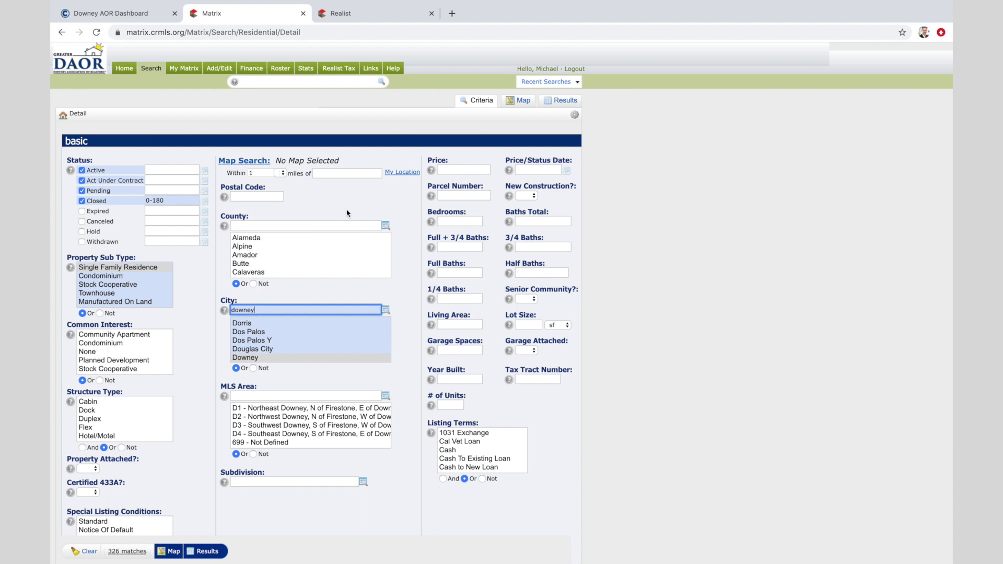
click(353, 171)
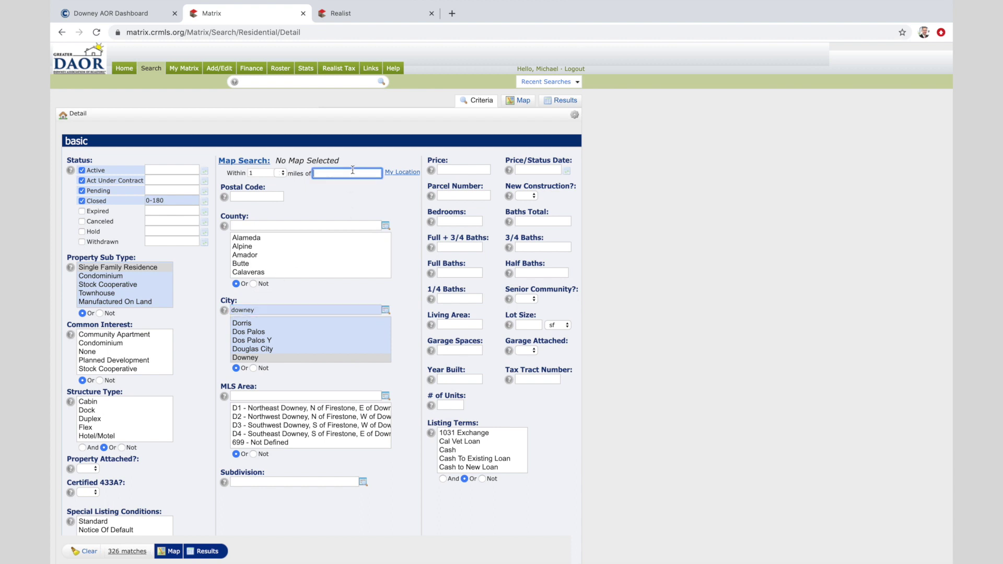
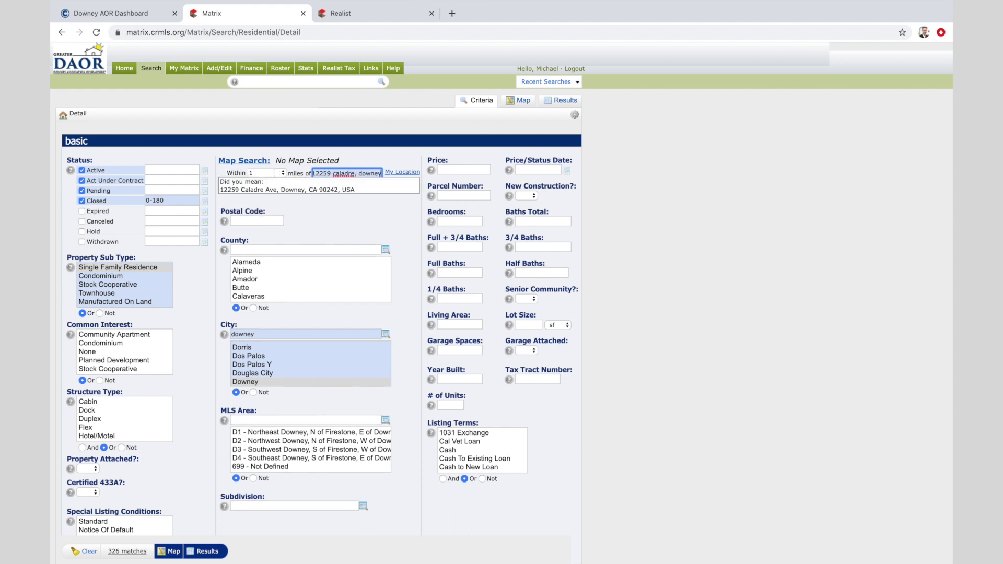
click(306, 190)
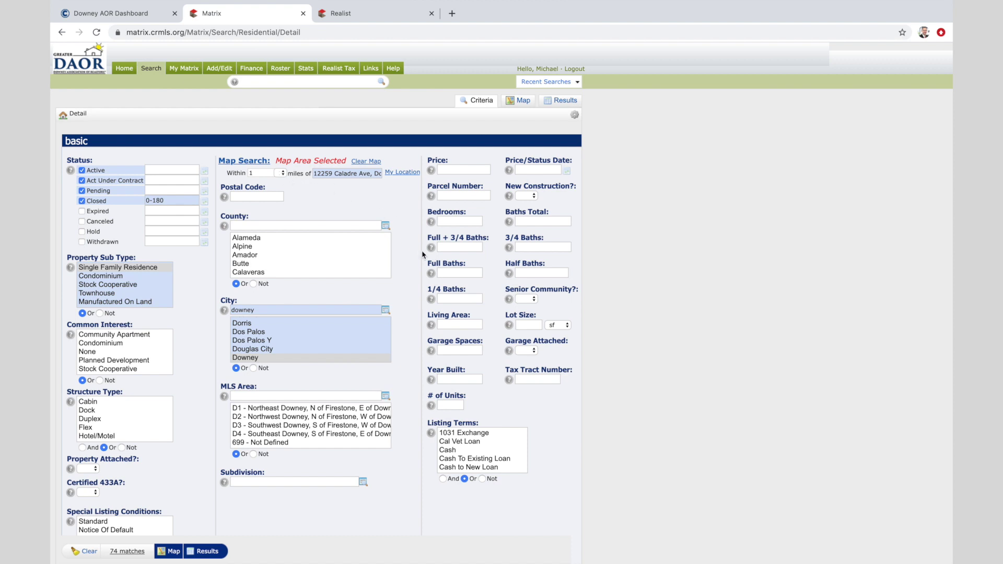
Require 2+ total baths and begin the 1345-1845 sq ft living-area range
click(541, 221)
text(2+)
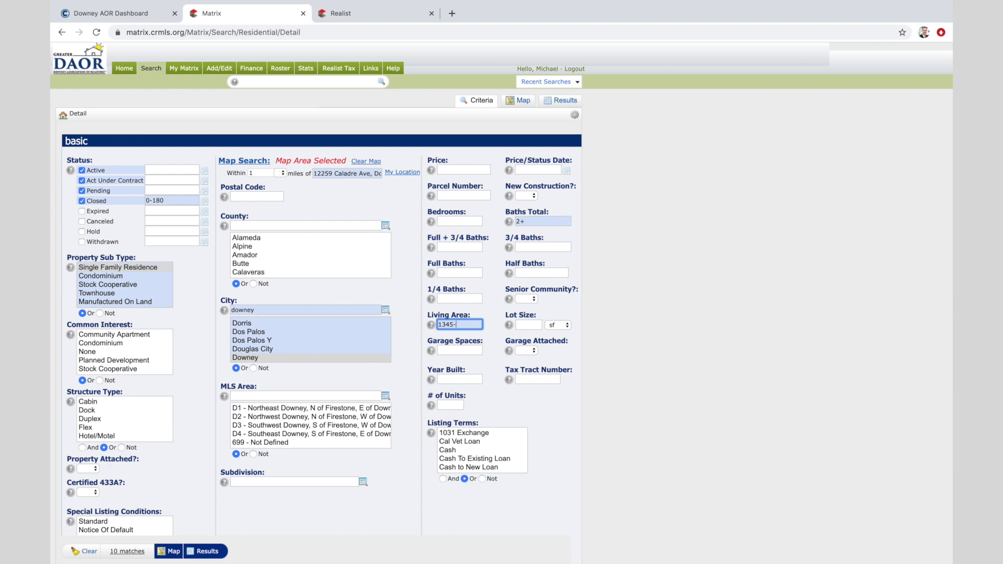
text(45)
Run the search, show 50 results per page, and scroll through all 29 listings
scroll(552, 340, down, 3)
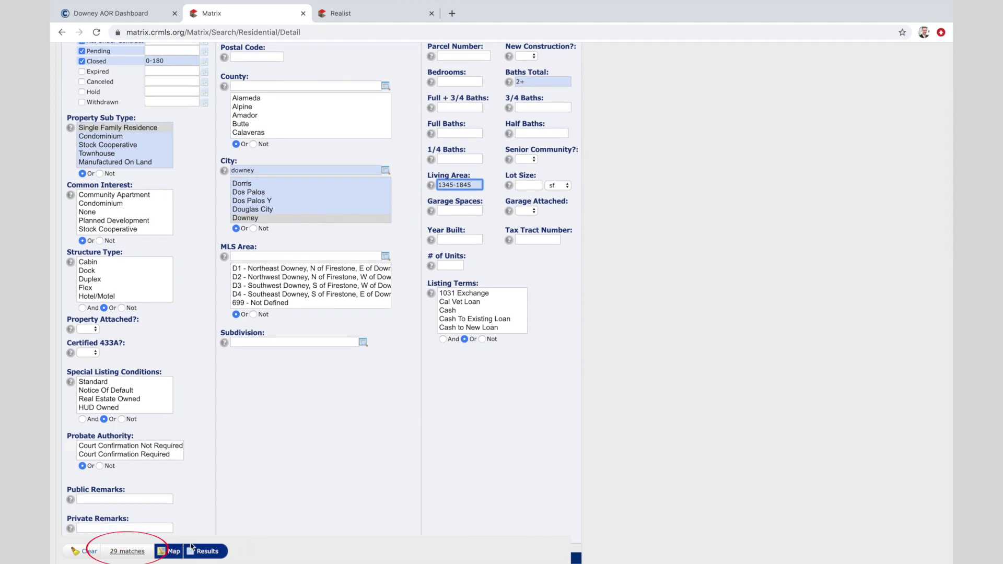
click(210, 552)
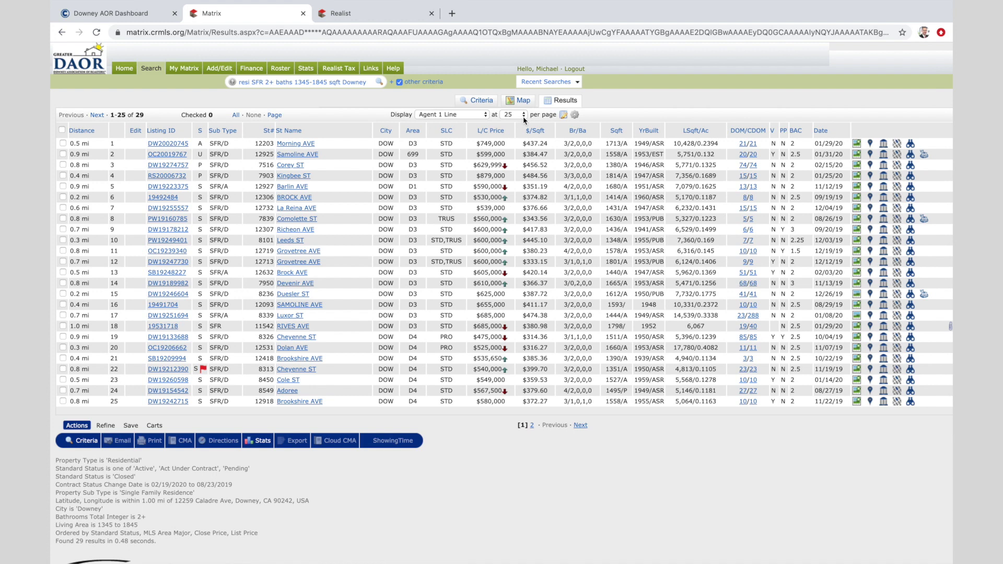
click(523, 114)
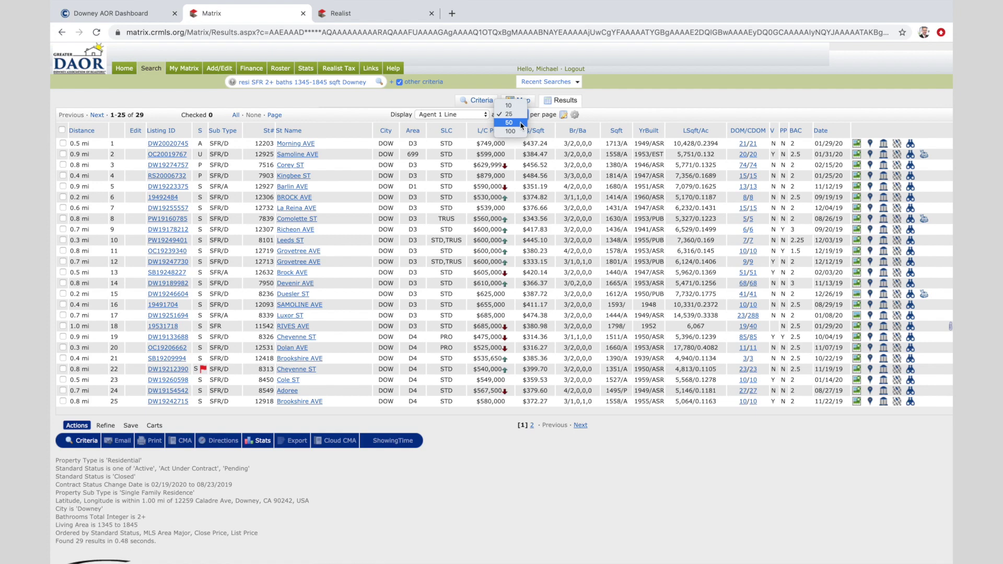
click(521, 123)
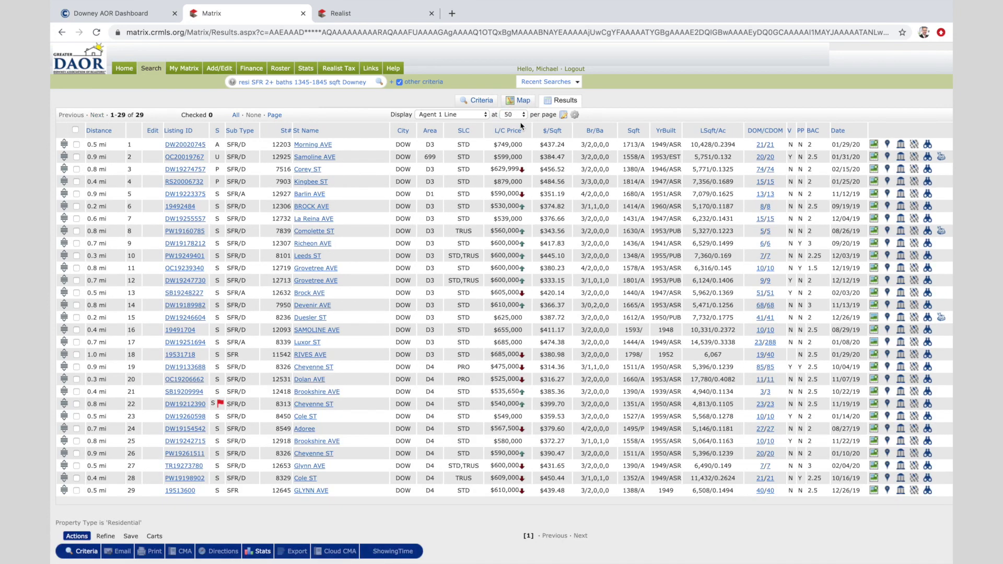
scroll(521, 125, down, 2)
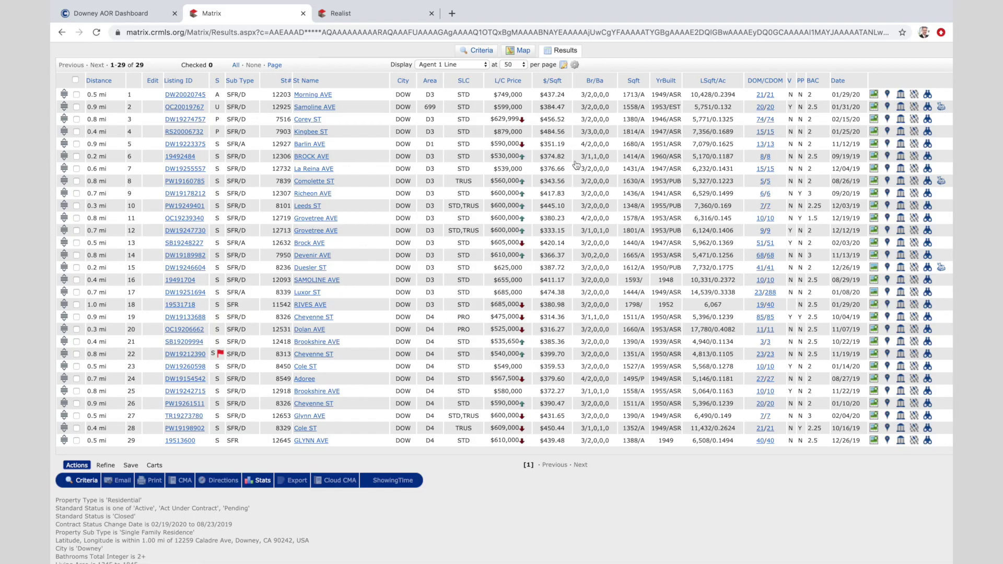
scroll(577, 165, up, 2)
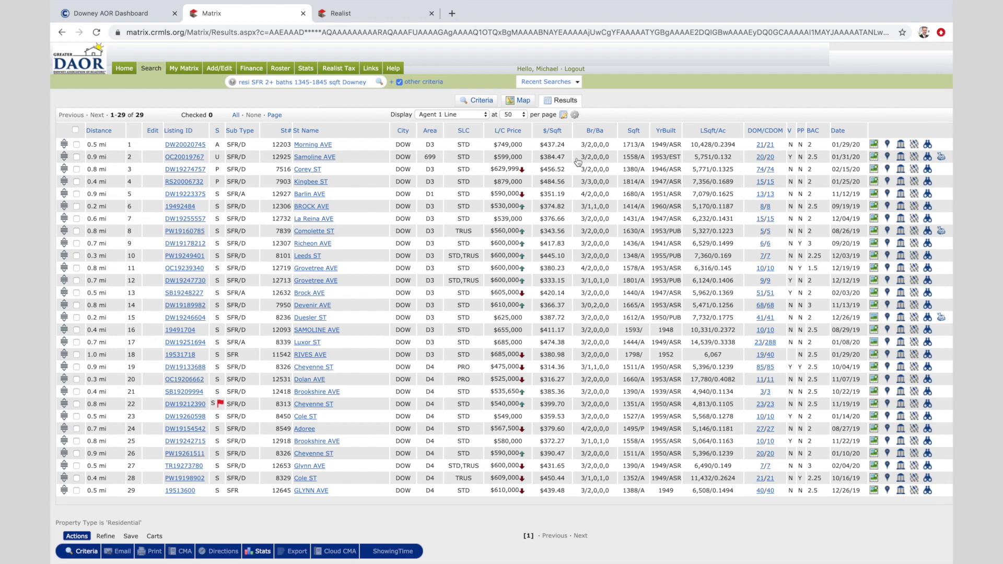
click(521, 101)
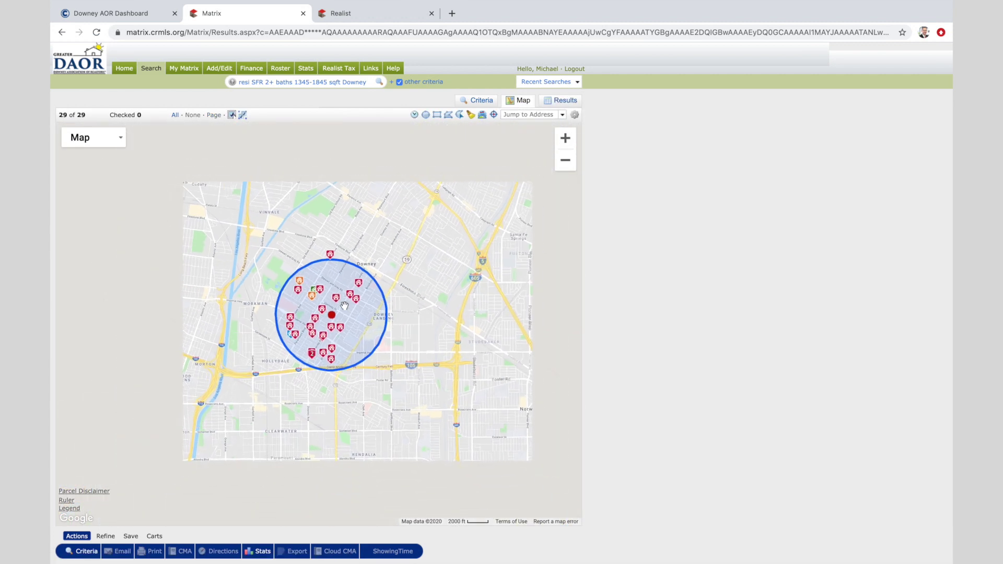
Zoom the results map and confirm the search circle's 1.00-mile radius
scroll(345, 306, up, 3)
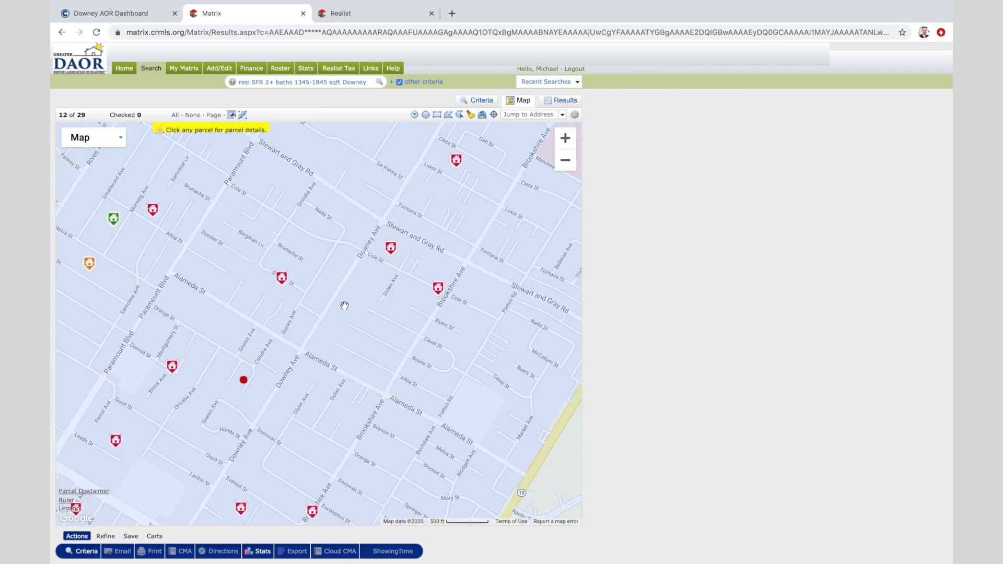
scroll(345, 306, down, 2)
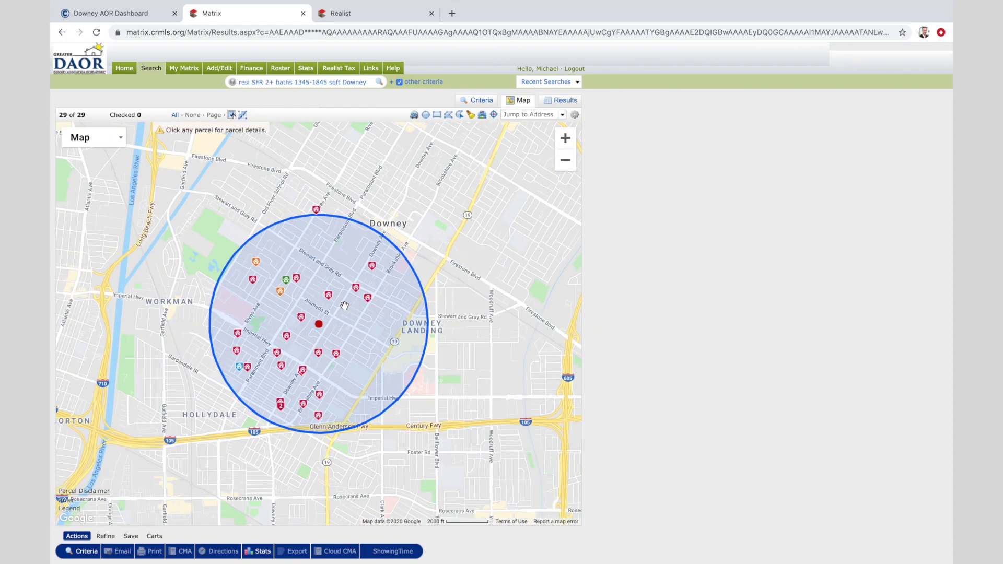
click(345, 306)
click(377, 270)
click(320, 325)
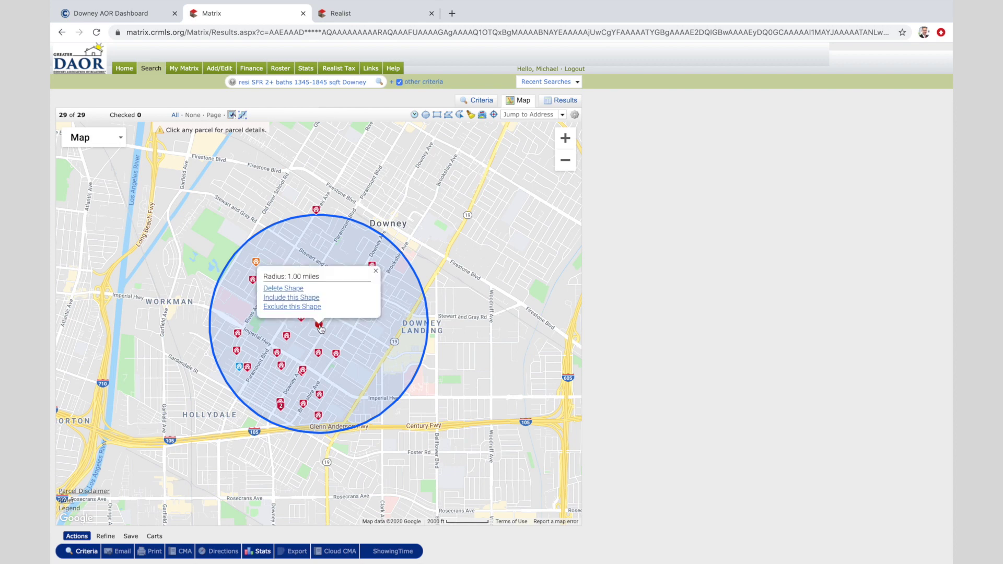
click(376, 271)
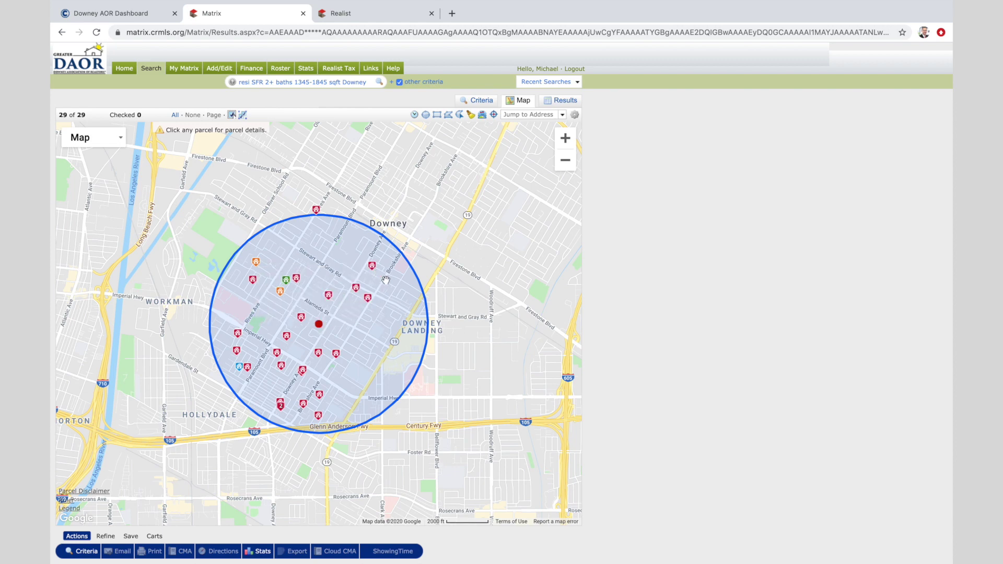
Inspect the mapped comparables and open details for the $625,000 Duesler Street sale
mouse_move(300, 322)
mouse_move(328, 299)
mouse_move(300, 286)
mouse_move(357, 290)
mouse_move(373, 271)
mouse_move(319, 359)
mouse_move(280, 356)
mouse_move(238, 358)
mouse_move(324, 398)
click(329, 296)
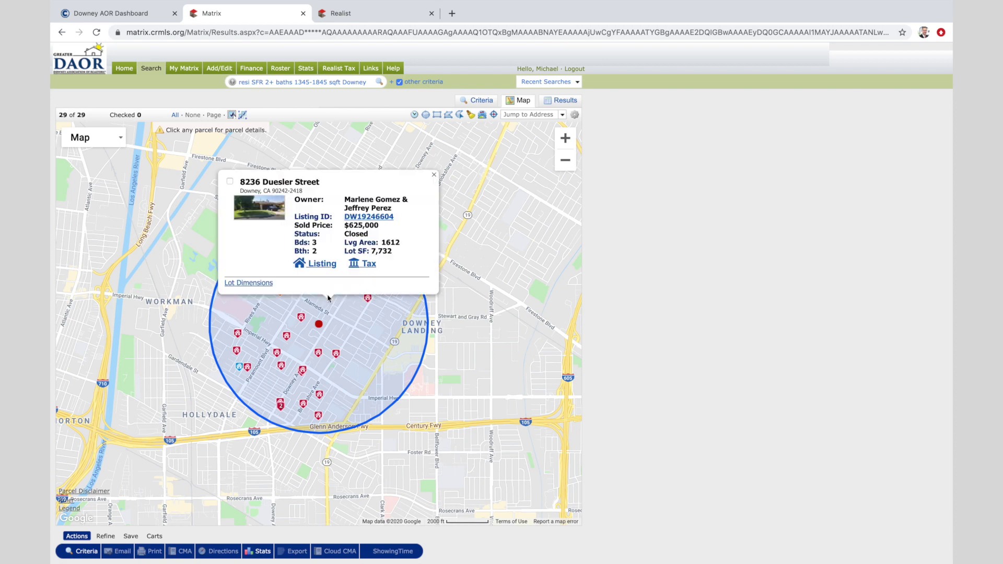
Open the $625,000 Duesler Street listing and check it as the first comparable
click(383, 220)
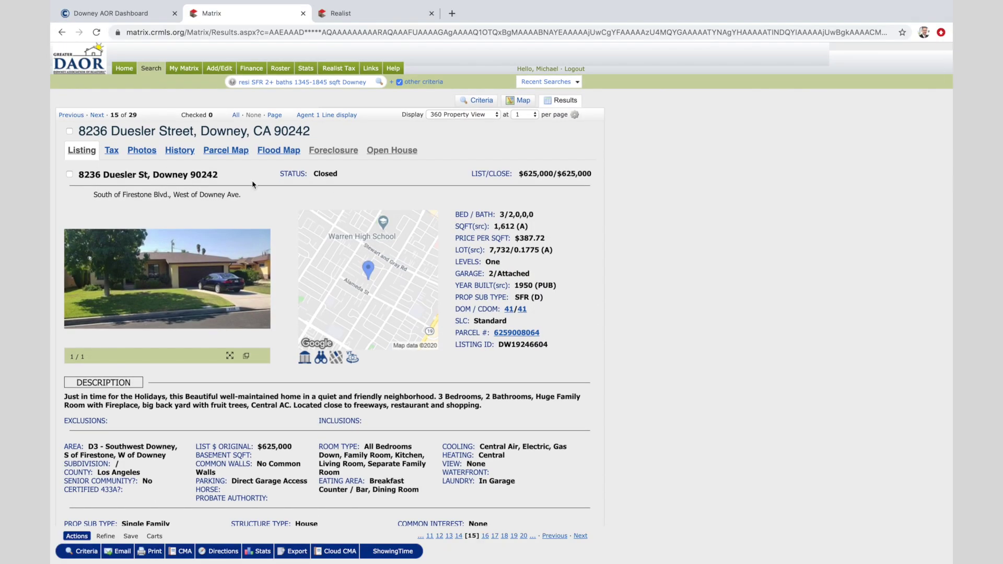
click(69, 131)
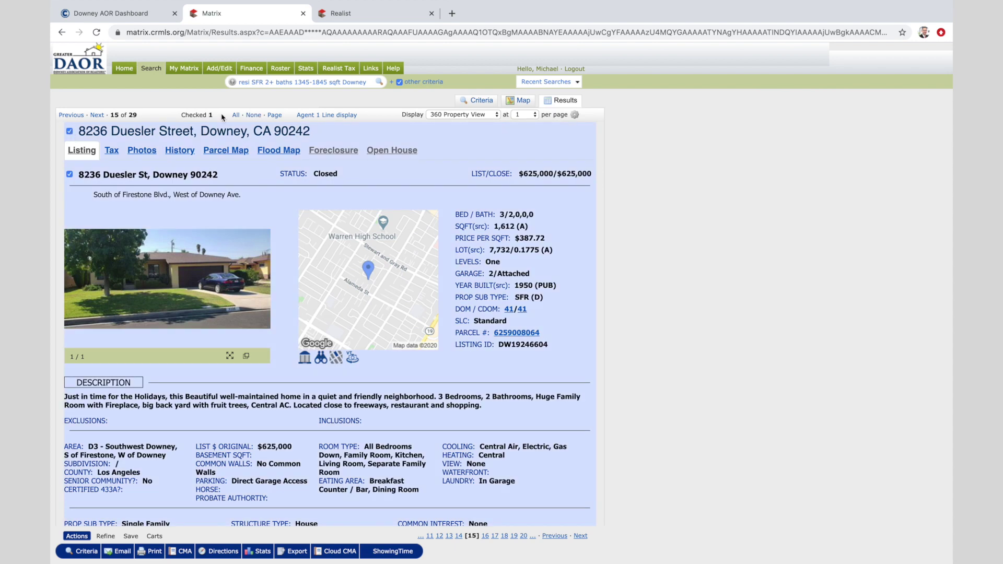
click(523, 100)
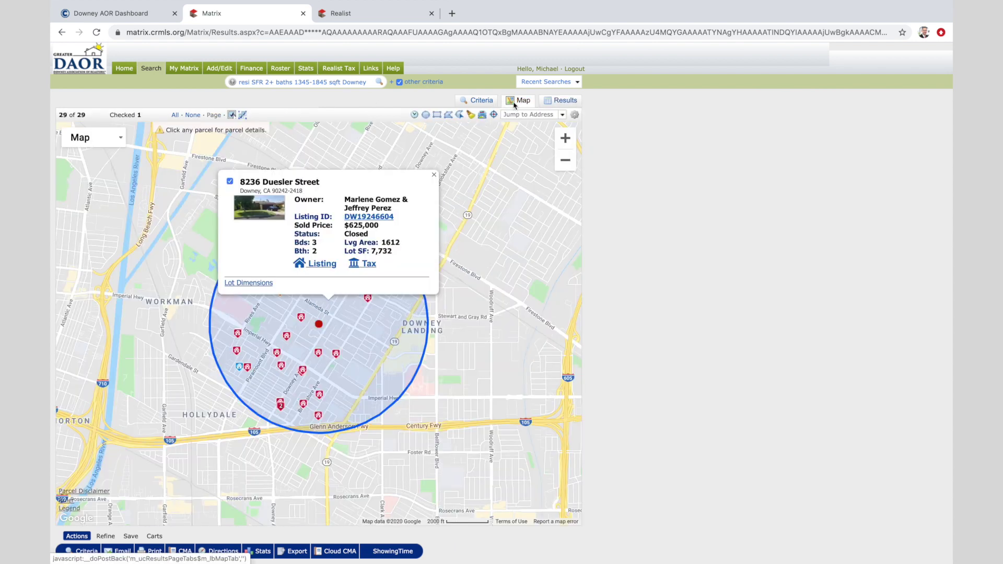
Check the Leeds Street and Samoline Avenue sales as comparables, skipping Cole Street
click(434, 175)
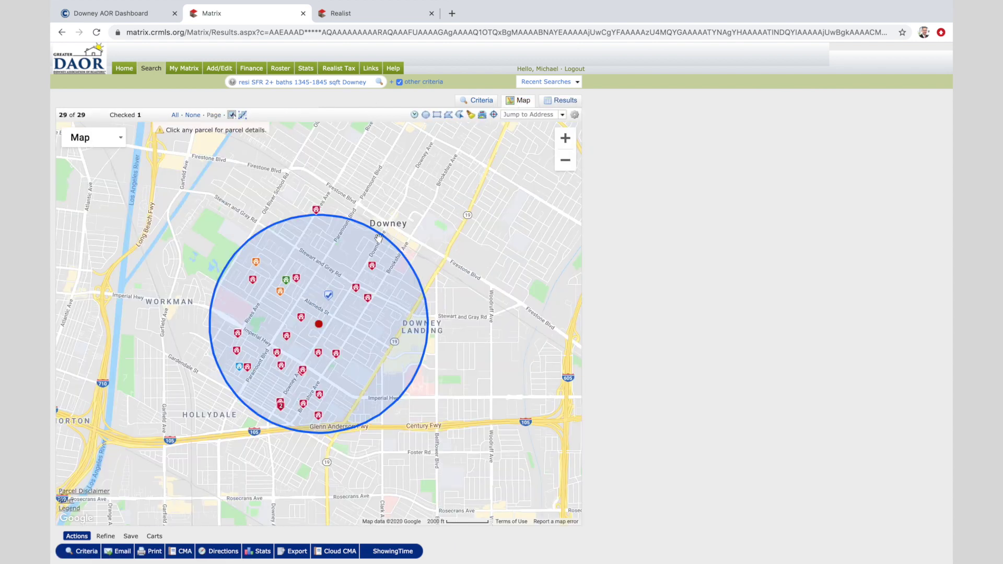
click(355, 291)
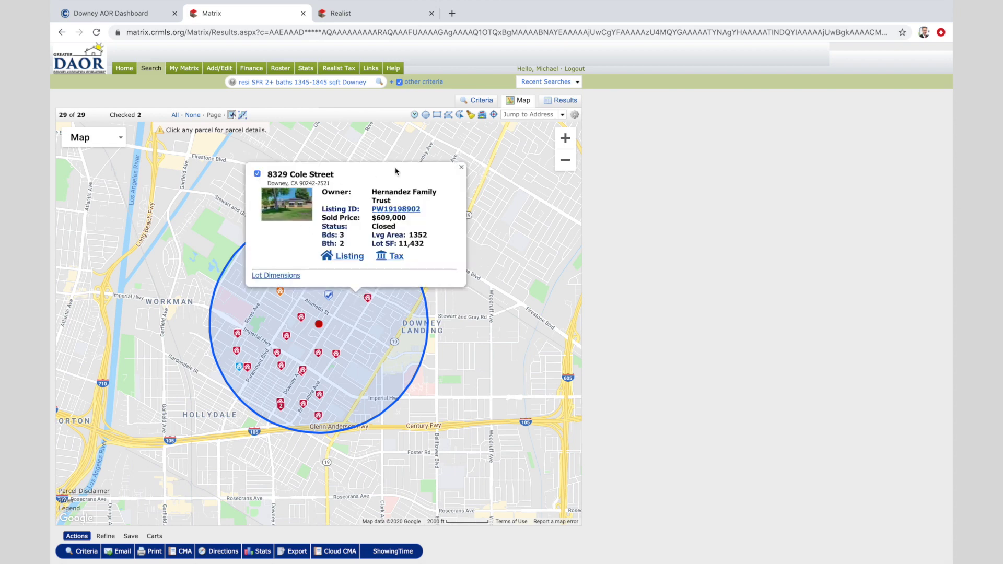
click(461, 168)
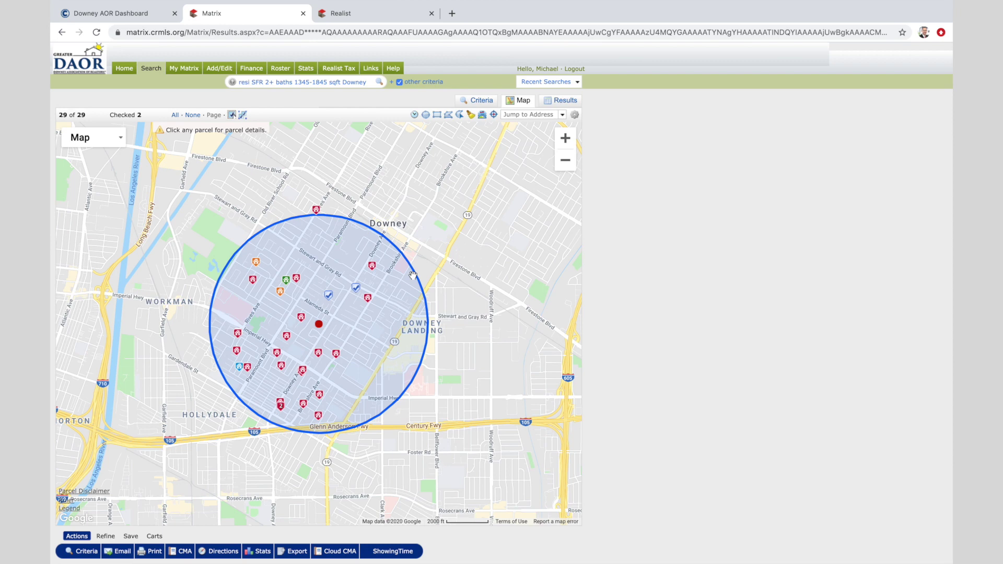
click(287, 336)
click(188, 222)
click(392, 216)
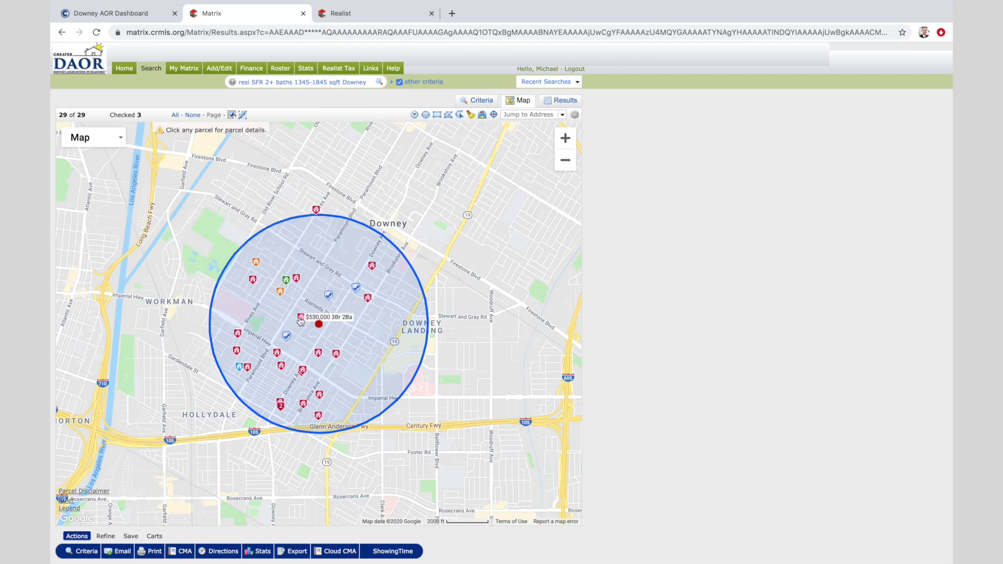
click(298, 283)
click(197, 173)
click(402, 167)
Check the $610,000 Glynn Avenue and Elvon Avenue sales as comparables
scroll(304, 376, up, 4)
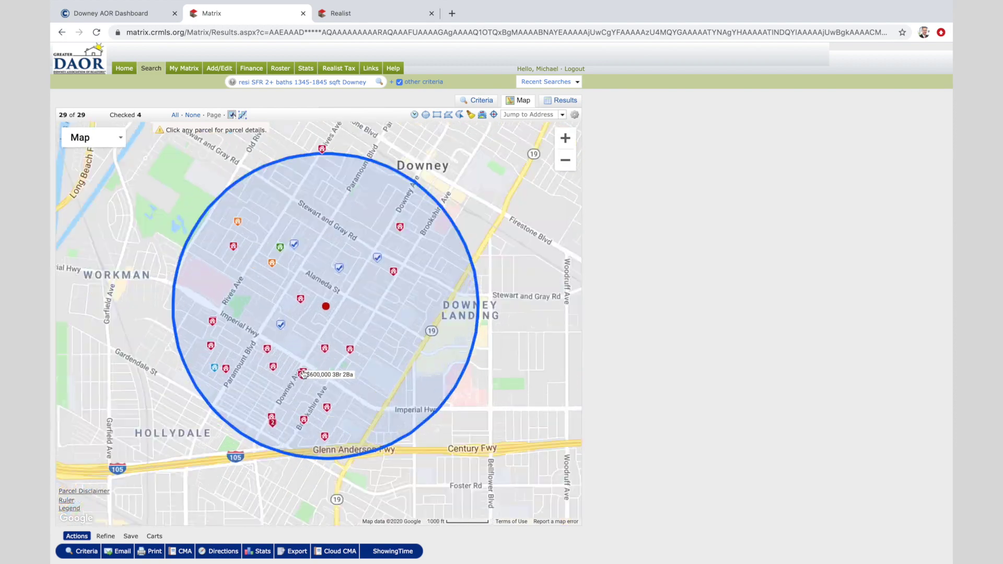
click(308, 400)
click(209, 293)
click(413, 286)
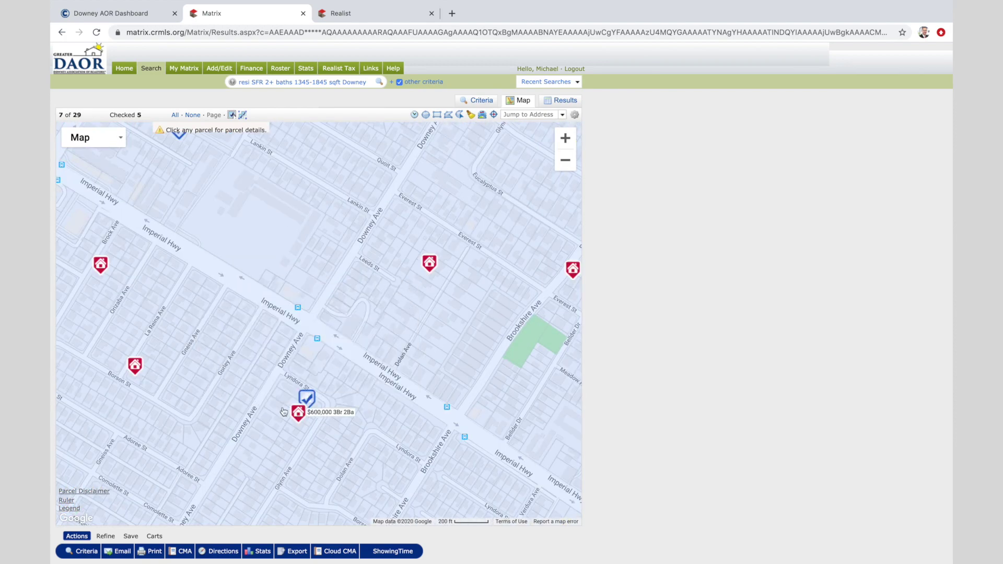
click(297, 410)
click(199, 314)
click(340, 308)
Check the Brock Avenue sale and review Richeon Avenue, leaving eight comparables checked
scroll(404, 307, down, 2)
scroll(404, 307, down, 2)
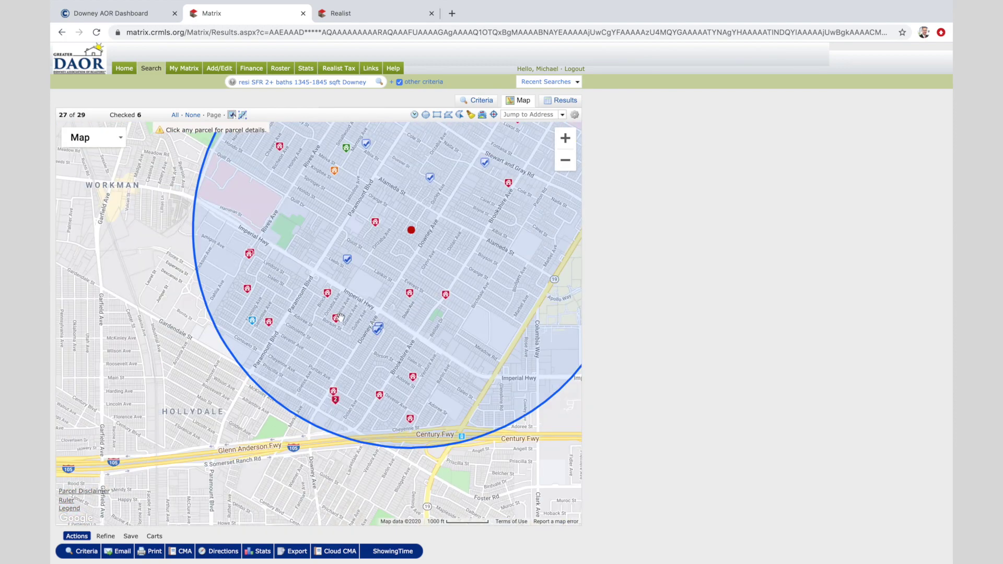
click(327, 293)
click(229, 188)
click(431, 185)
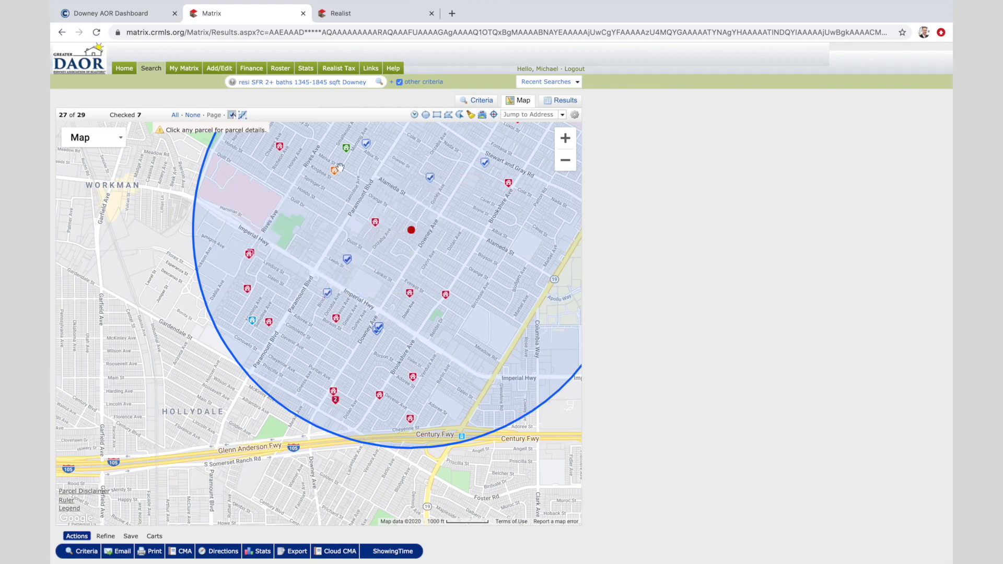
click(280, 146)
click(385, 161)
scroll(363, 408, down, 2)
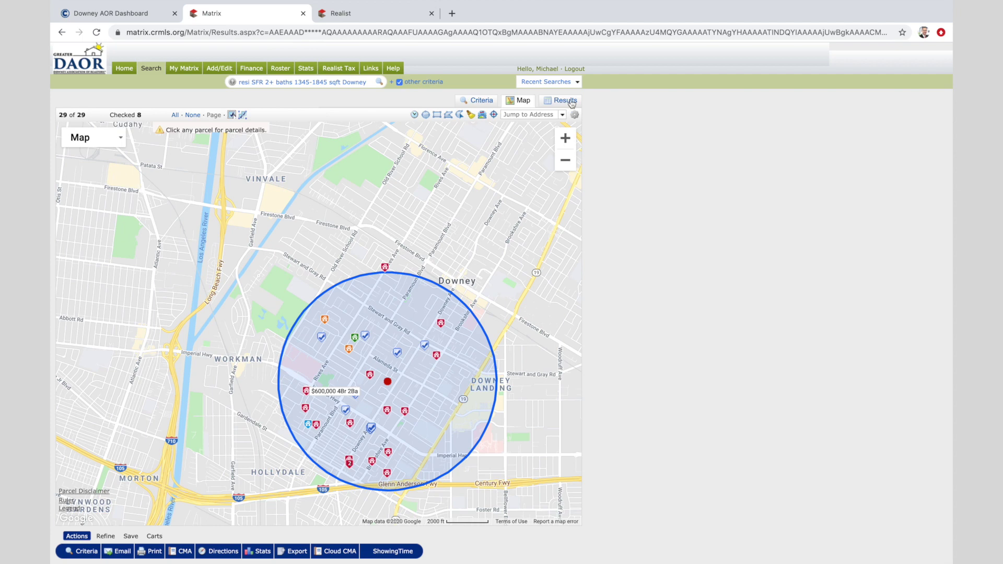
click(564, 101)
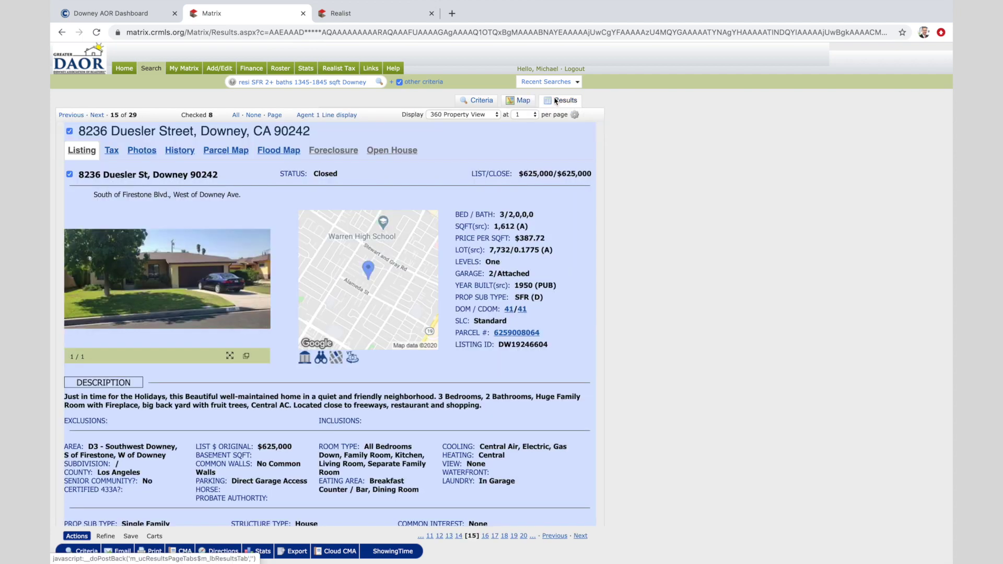
Show the results as Agent 1 Line table rows with the eight comparables checked
click(339, 116)
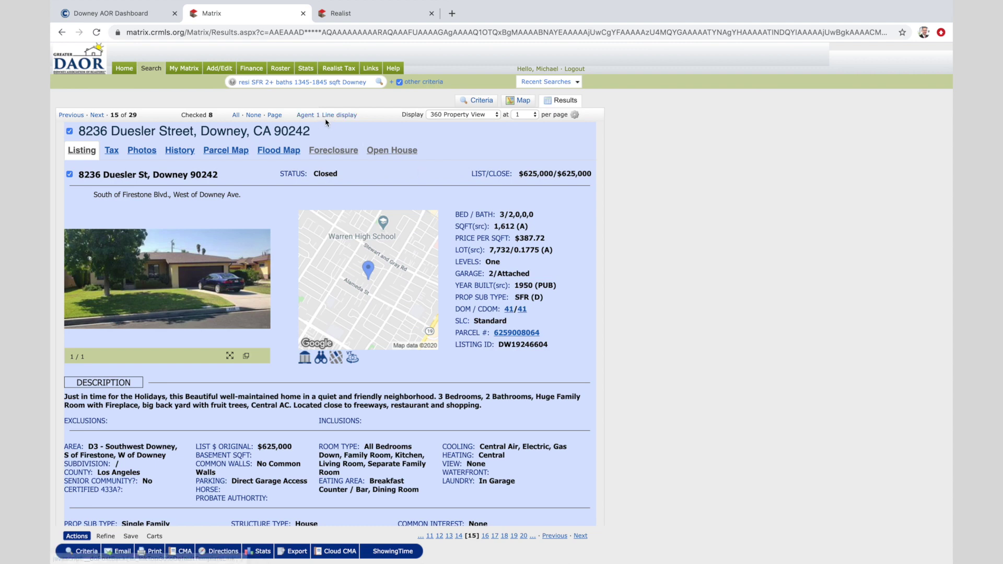